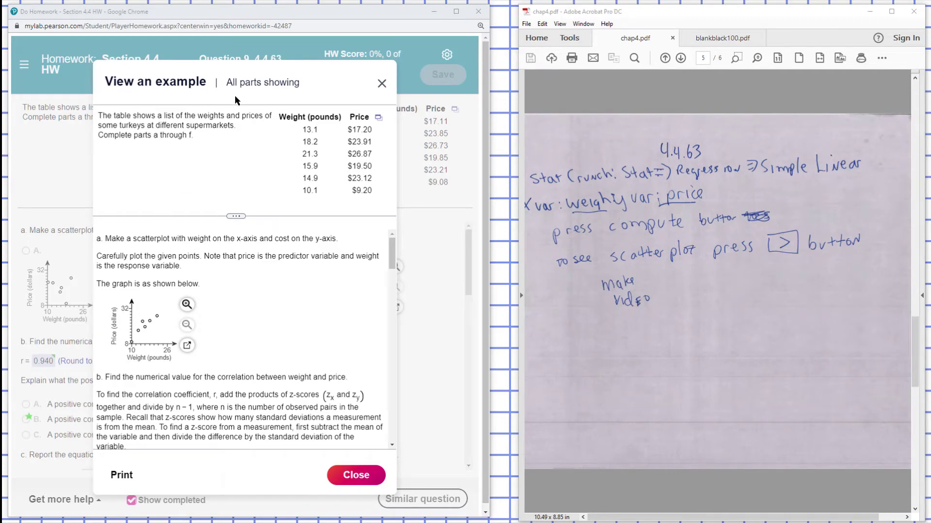
Shift the View an example window slightly to a new position.
left_click_drag(237, 69, 244, 75)
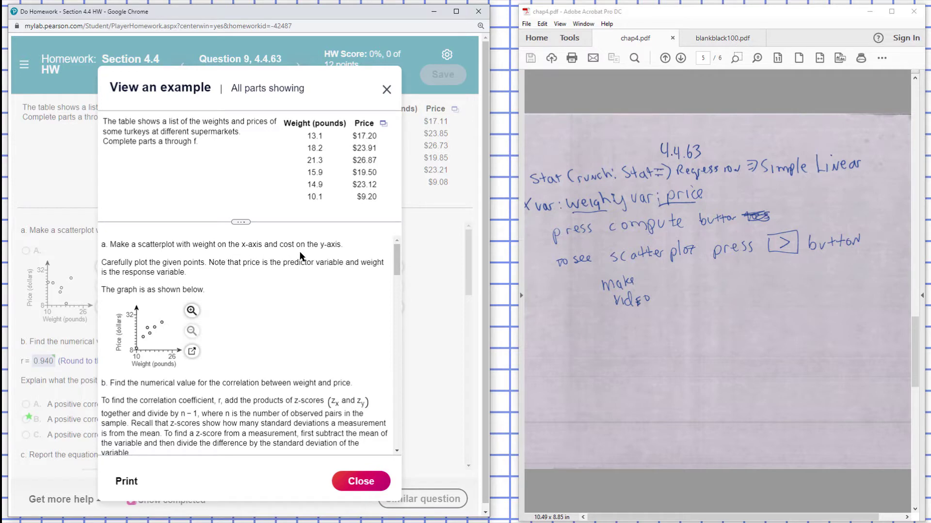
Send the six turkey weights and prices to StatCrunch and move the new data window into view.
left_click(383, 125)
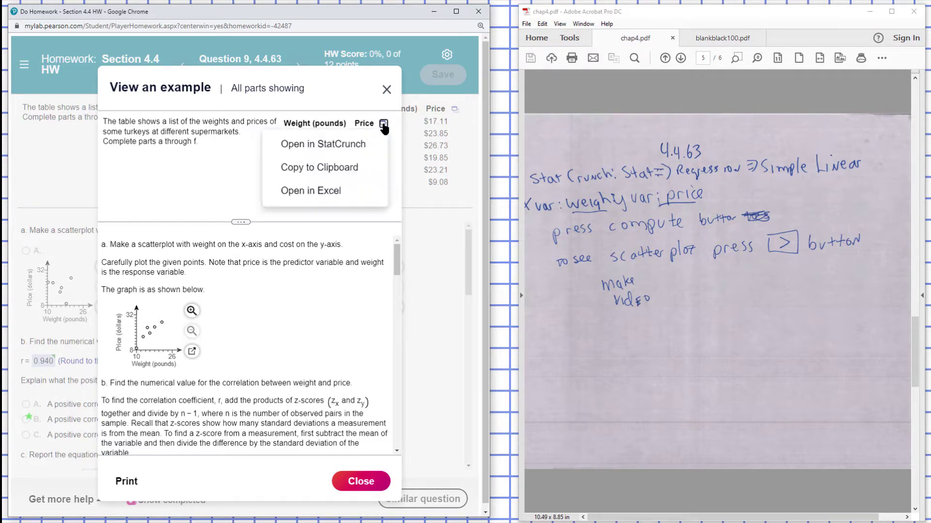
left_click(348, 146)
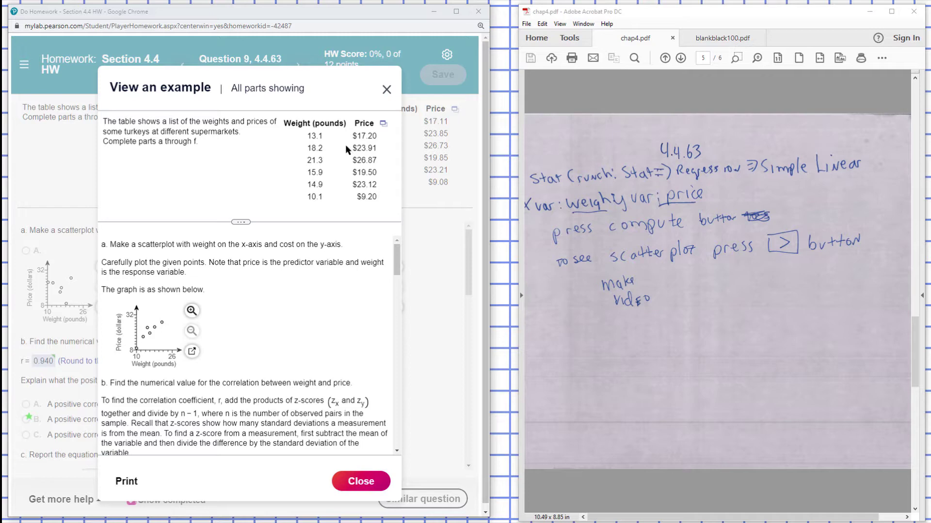
mouse_move(620, 481)
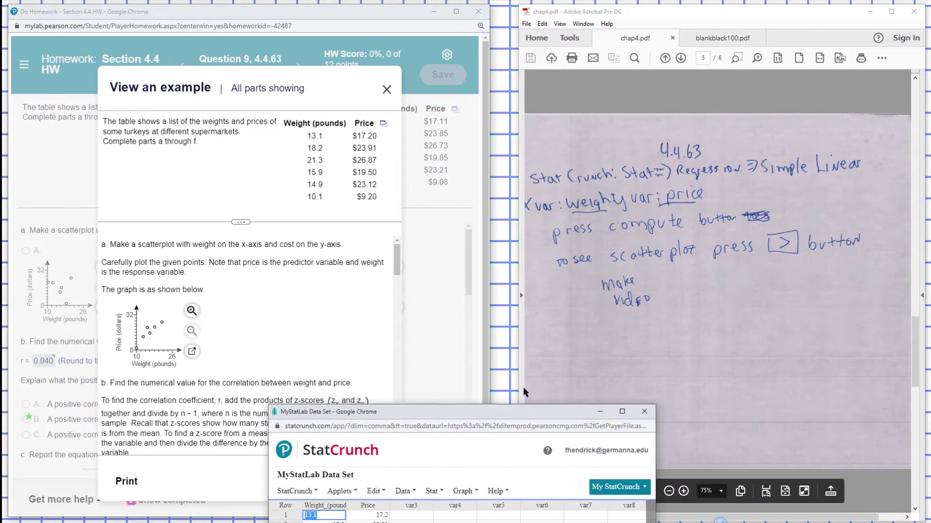
left_click_drag(540, 402, 786, 314)
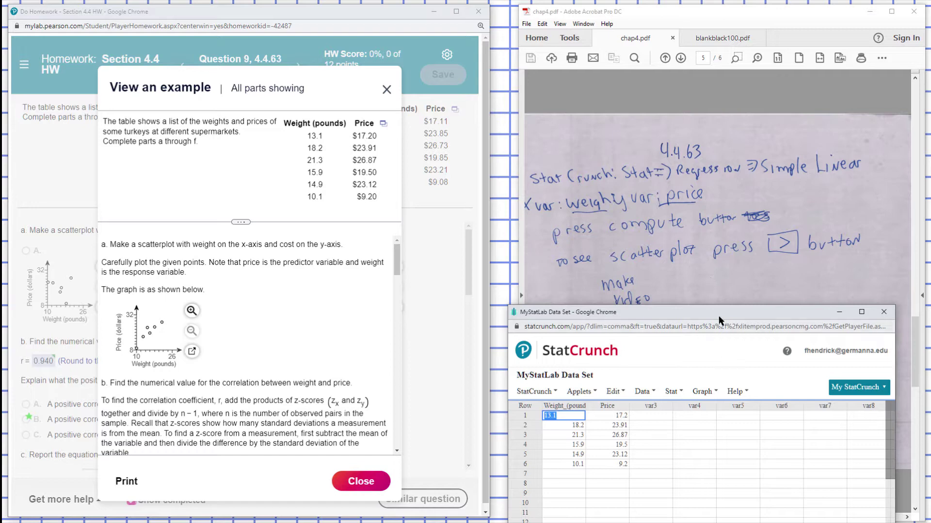
left_click_drag(718, 312, 739, 203)
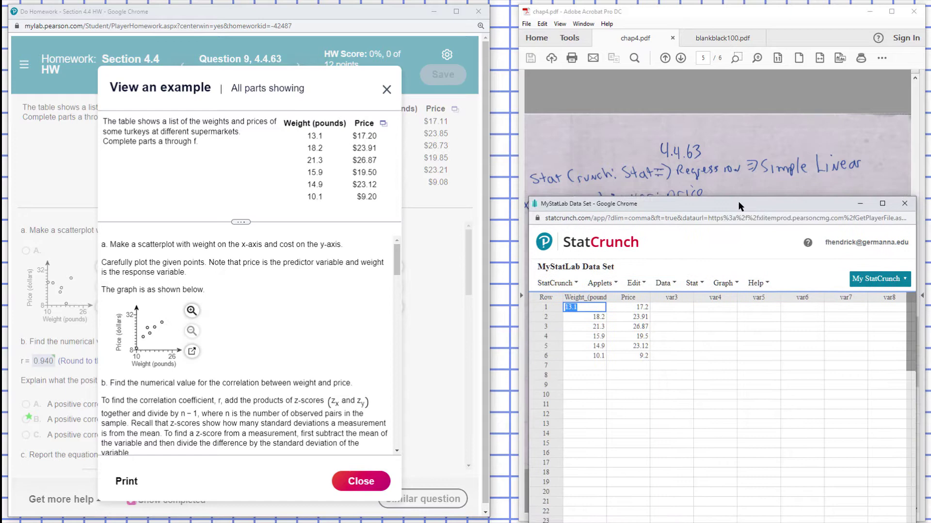
Start a Stat > Regression > Simple Linear analysis and move the data window aside.
left_click(639, 282)
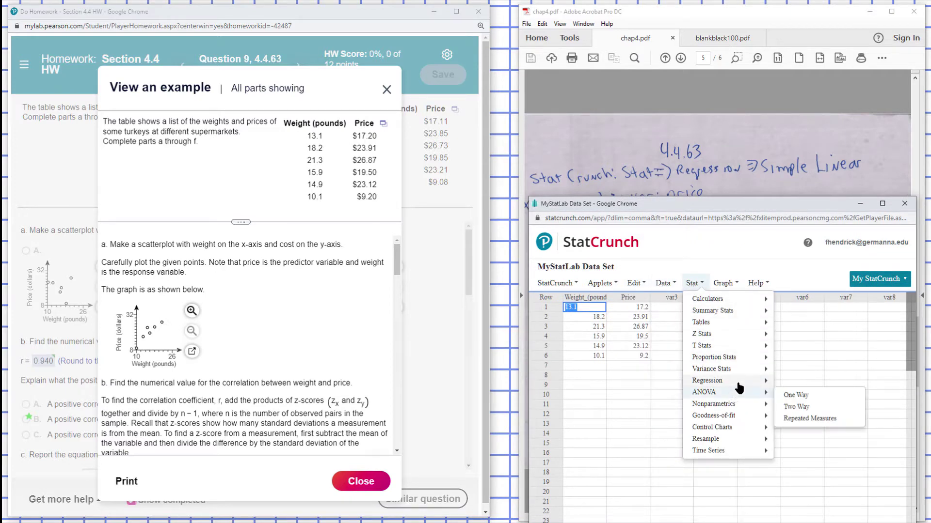
mouse_move(745, 381)
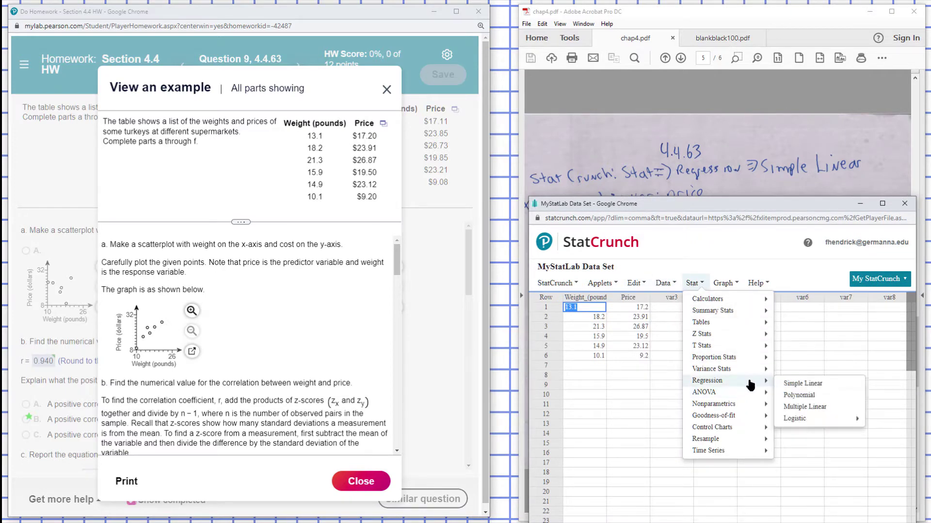
left_click(814, 387)
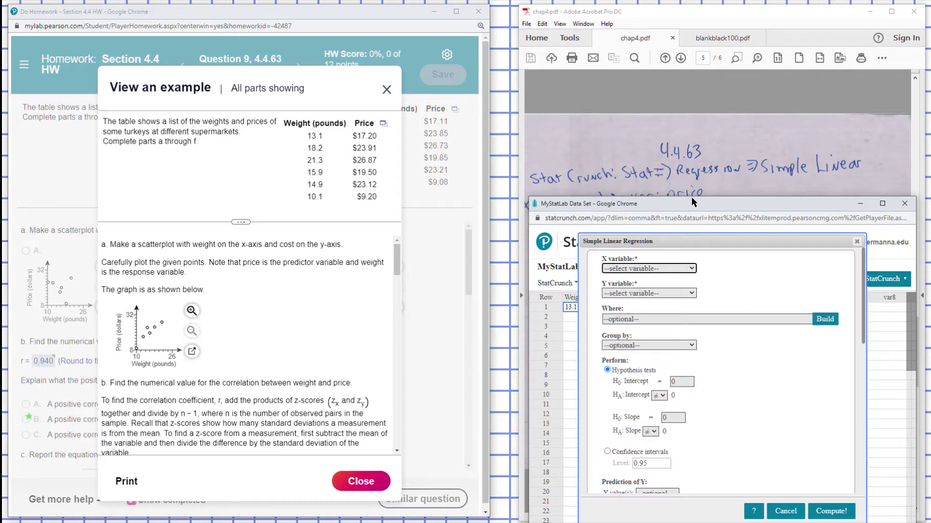
left_click_drag(718, 207, 305, 144)
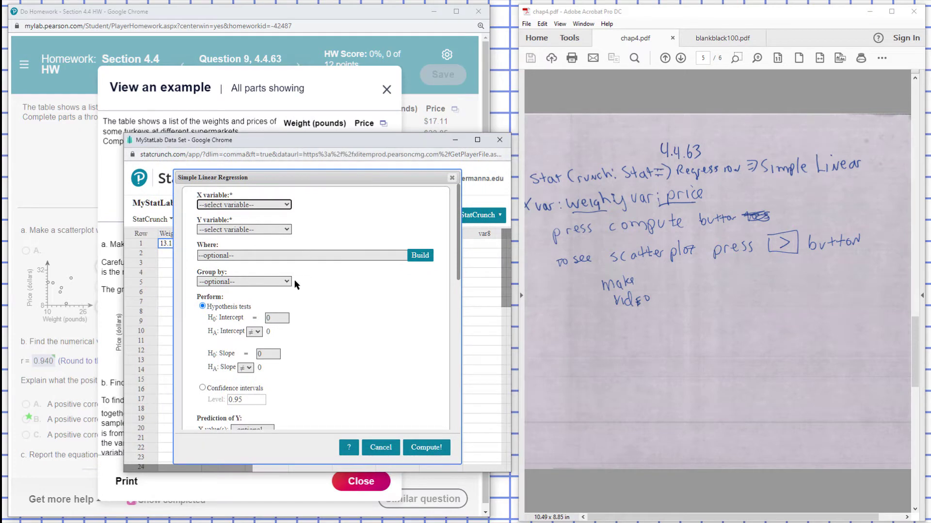
Set X to Weight_(pounds), Y to Price, and request a fitted line plot.
left_click(267, 204)
left_click(259, 225)
left_click(267, 228)
left_click(272, 260)
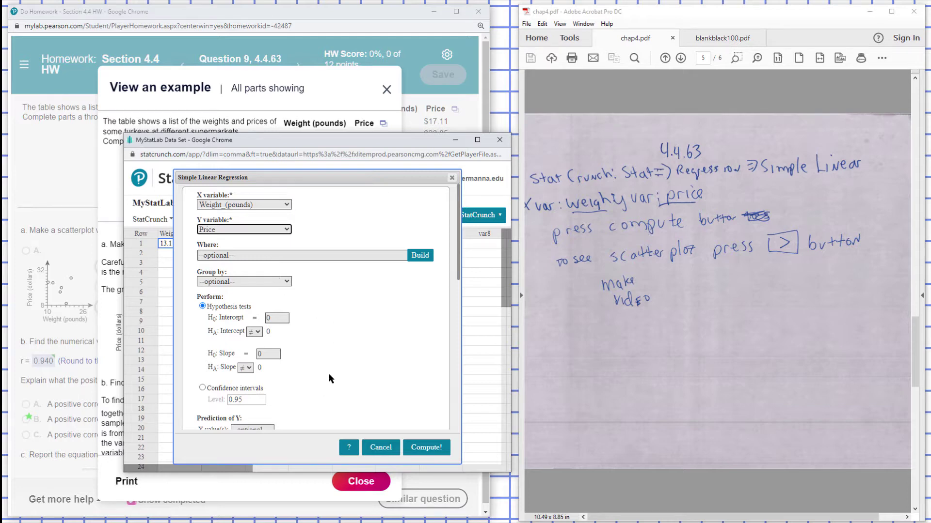
scroll(328, 373, "down", 1)
scroll(327, 367, "down", 2)
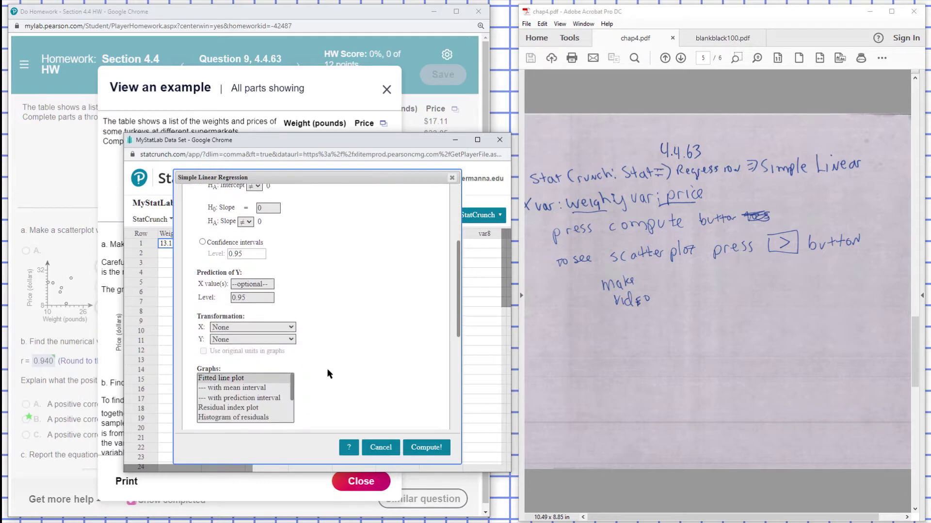
left_click(222, 379)
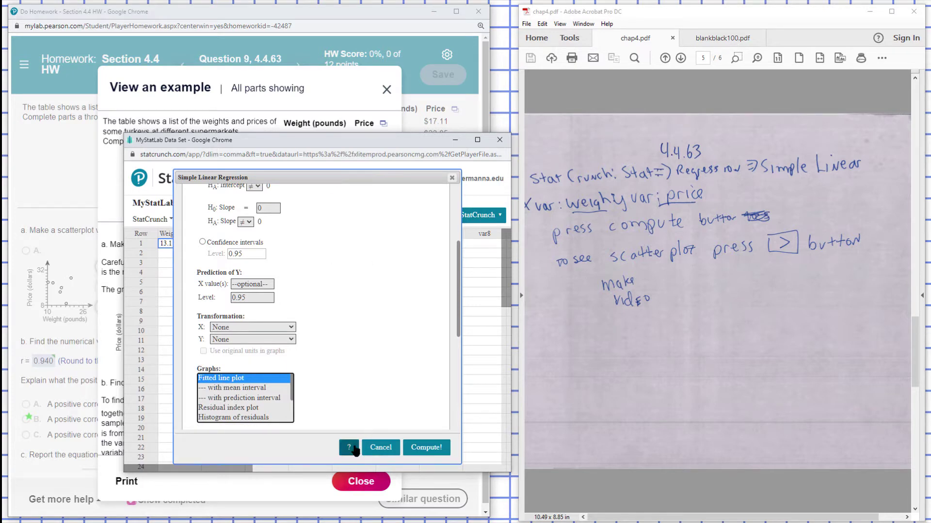
Compute the regression (Price = -3.1827685 + 1.4855253 Weight) and flip between results and fitted line plot.
left_click(425, 448)
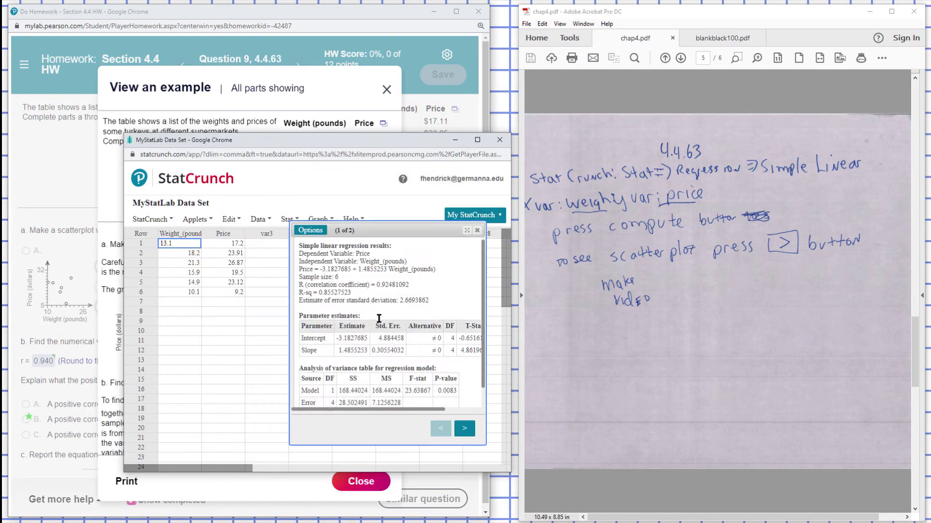
left_click(465, 430)
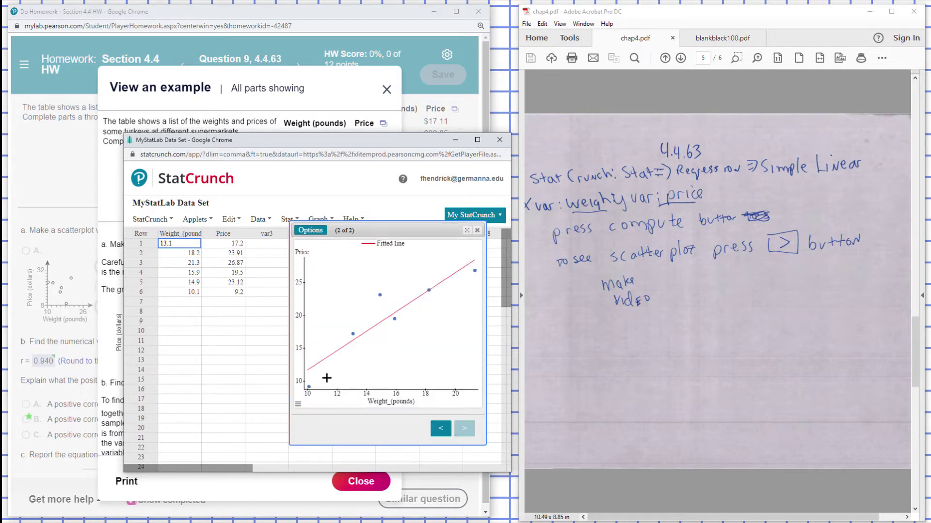
mouse_move(448, 280)
left_click(441, 429)
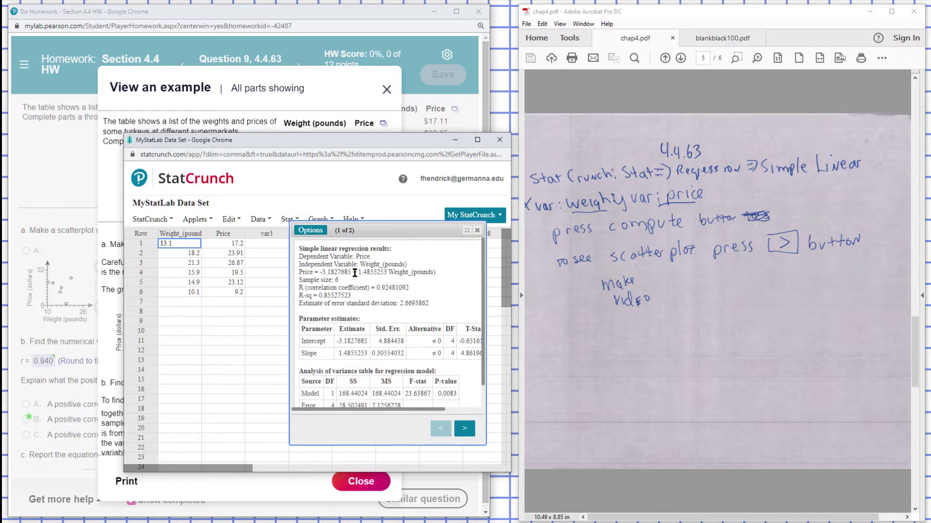
left_click(464, 429)
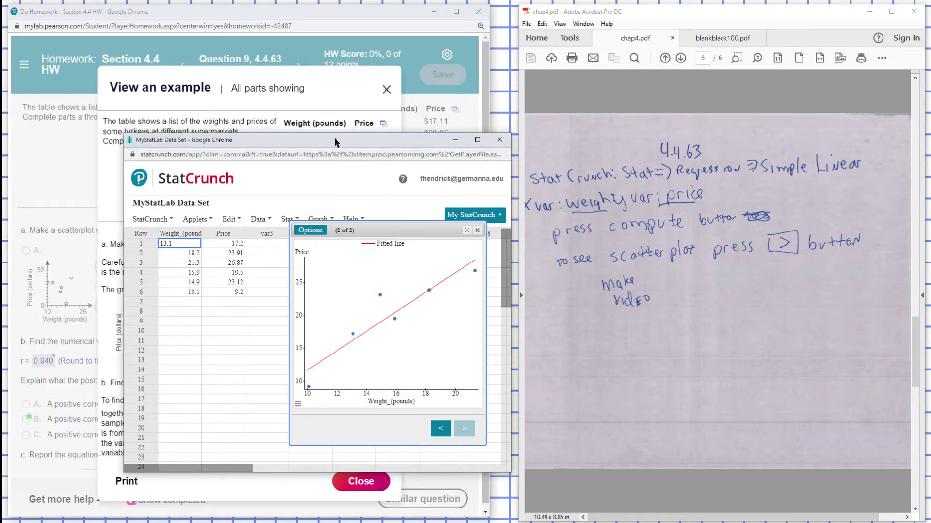
Move the regression output beside the example and end on results showing R = 0.92481092.
left_click_drag(335, 143, 701, 128)
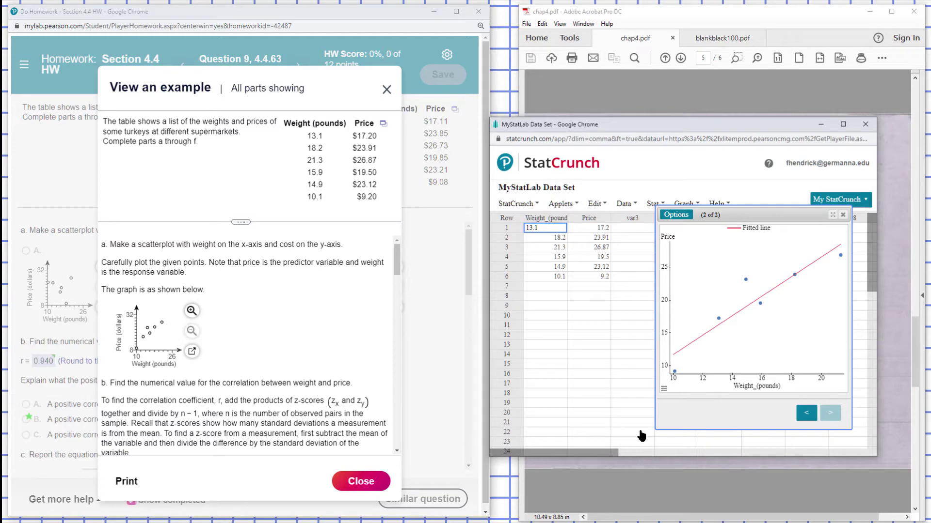
left_click(807, 415)
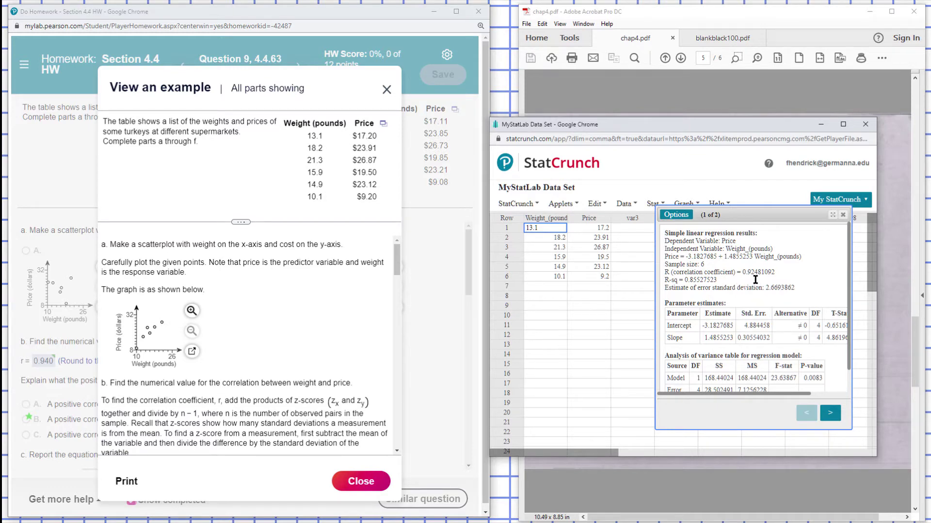
left_click(829, 413)
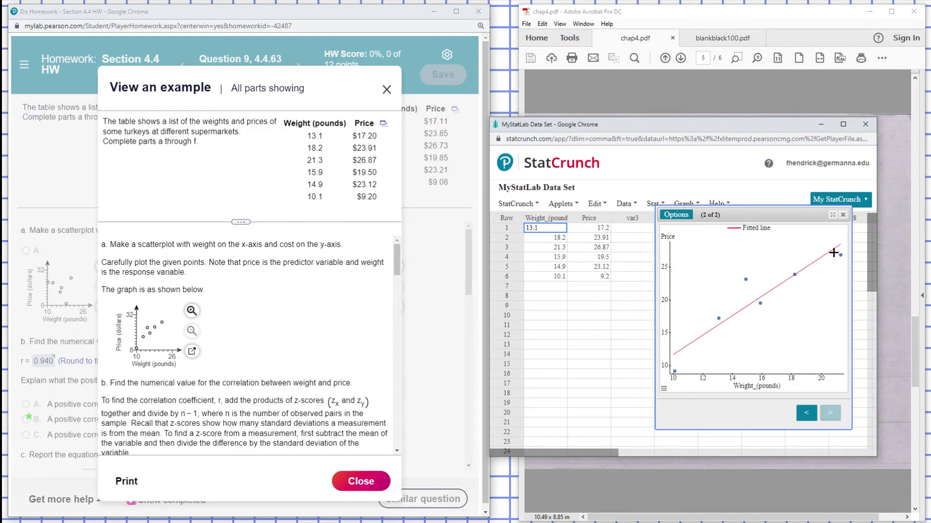
left_click(806, 414)
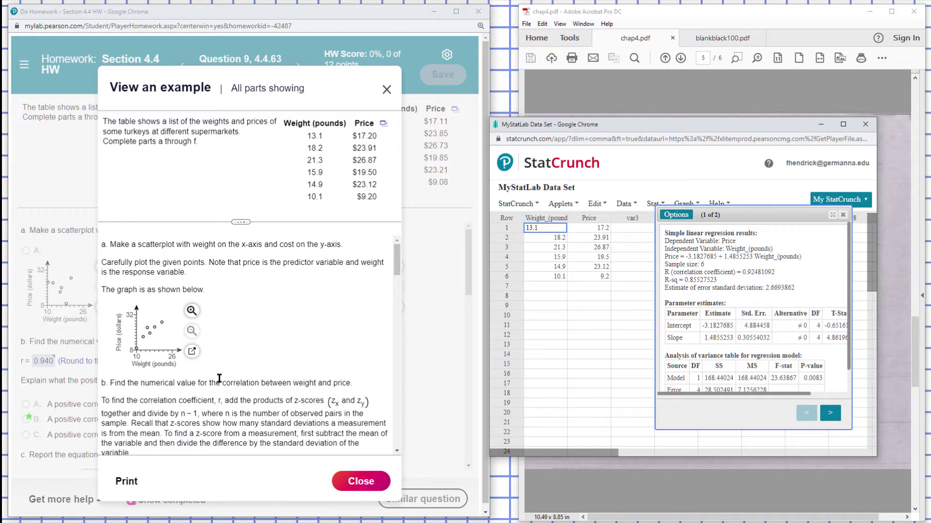
Scroll the example to part c's r = 0.925 and display StatCrunch's fitted-line scatterplot.
scroll(242, 333, "down", 1)
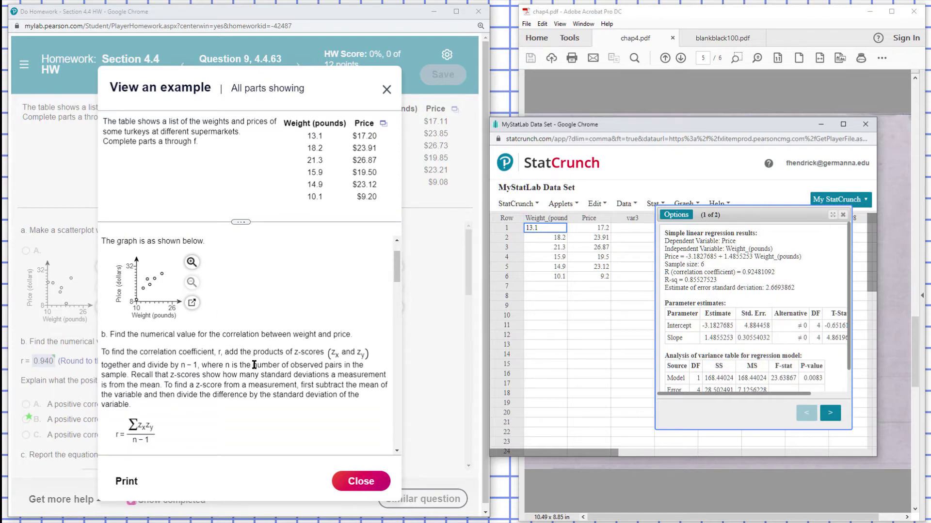
scroll(254, 365, "down", 1)
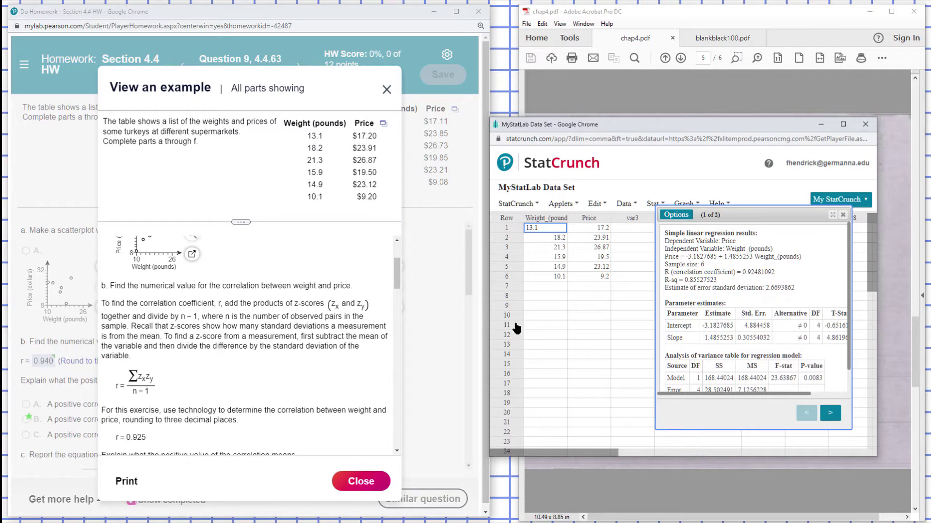
scroll(191, 391, "down", 1)
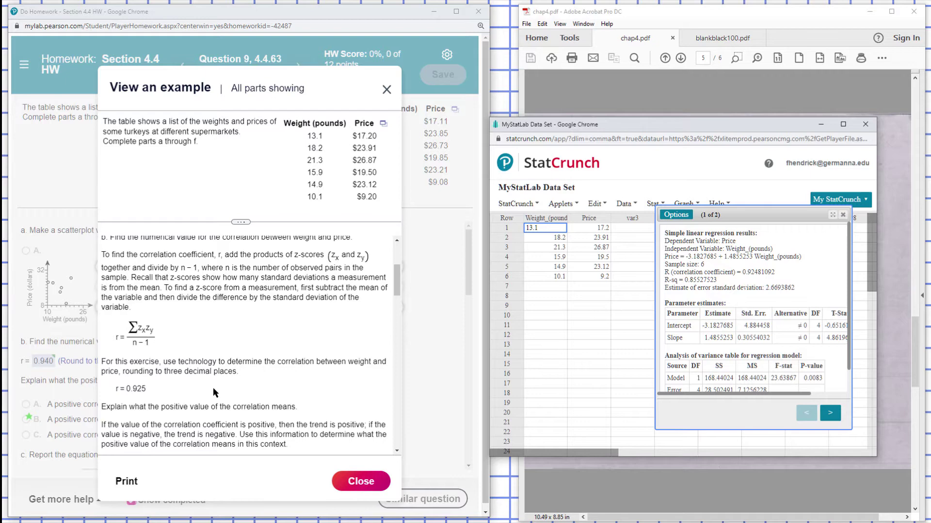
scroll(213, 392, "down", 1)
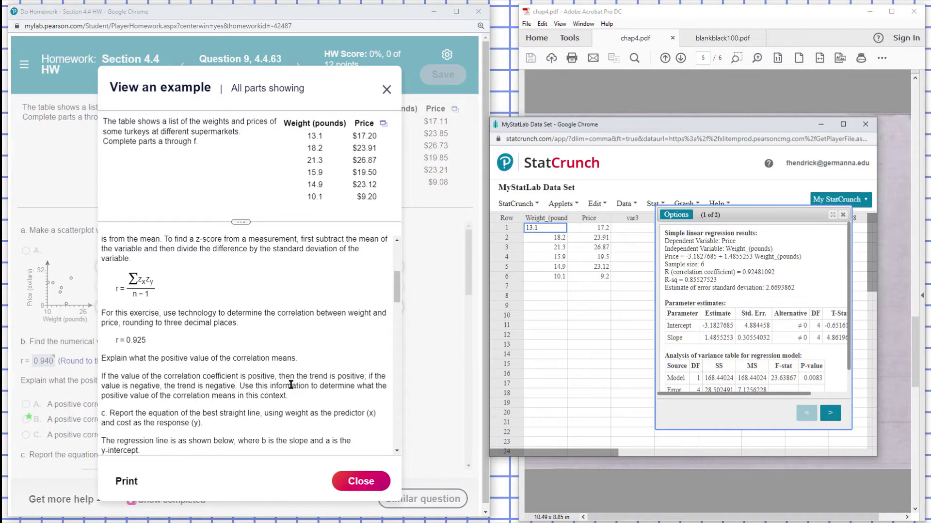
left_click(827, 414)
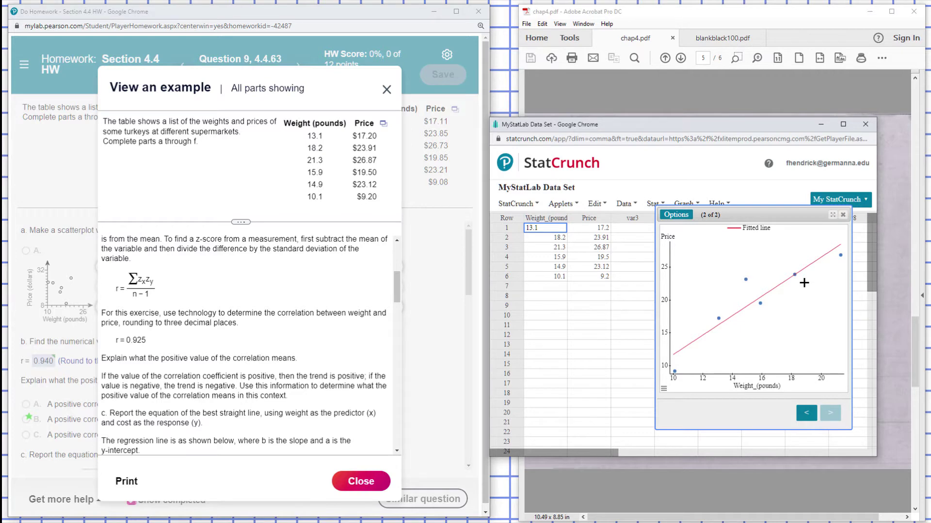
mouse_move(689, 342)
scroll(266, 375, "down", 1)
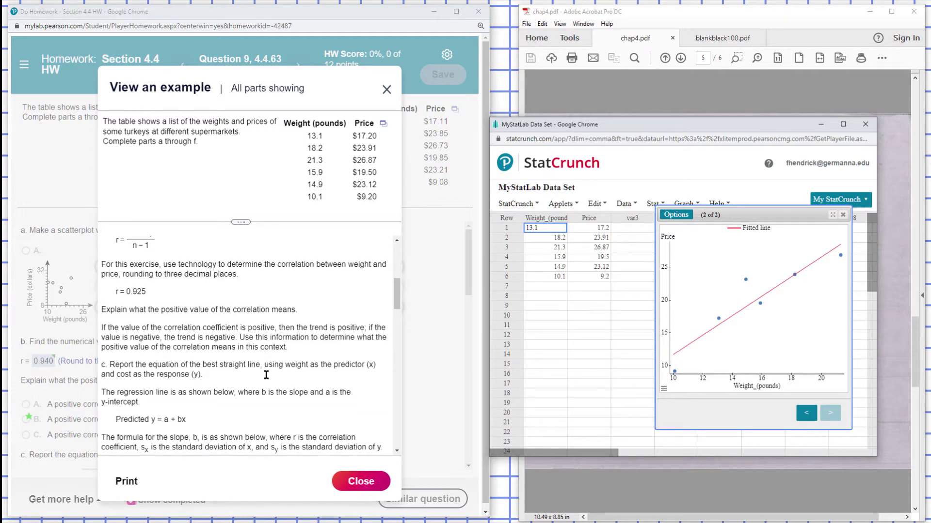
scroll(266, 375, "down", 1)
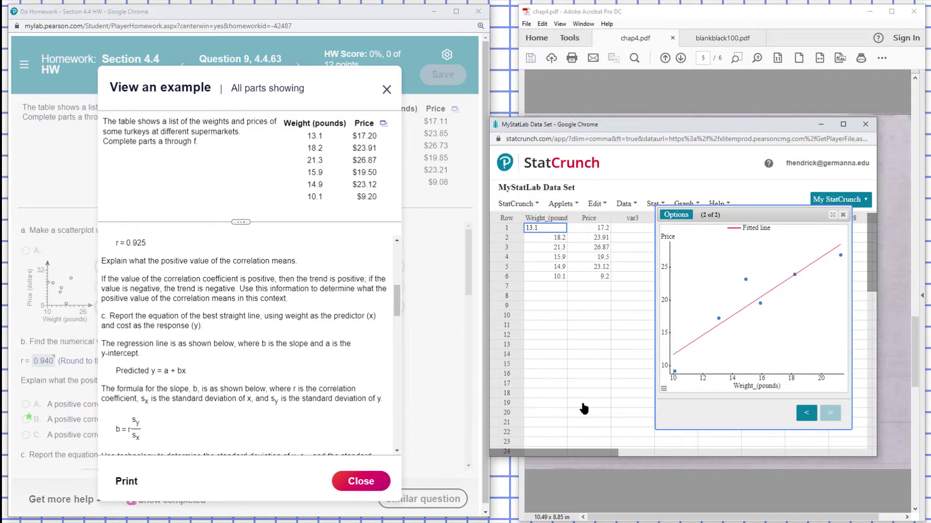
Return StatCrunch to the results text and scroll the example to a = −3.190 and part d.
left_click(808, 415)
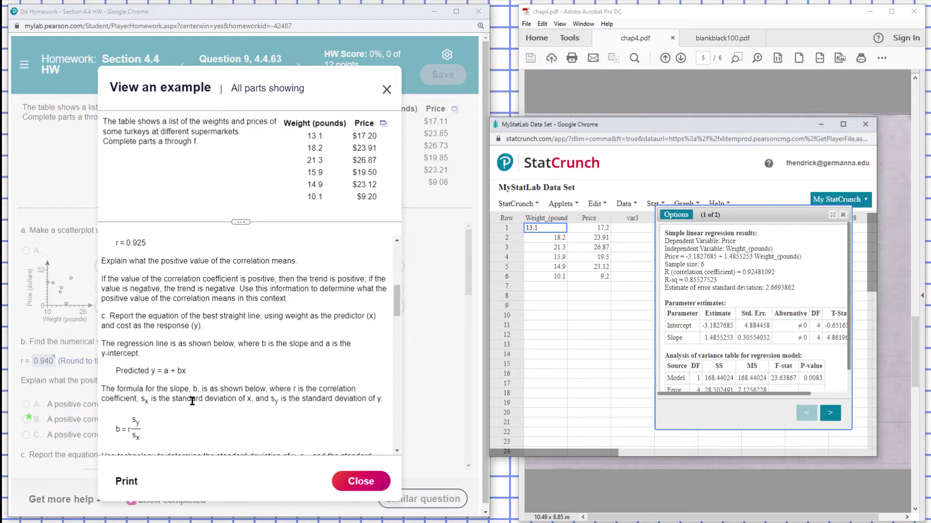
scroll(193, 409, "down", 1)
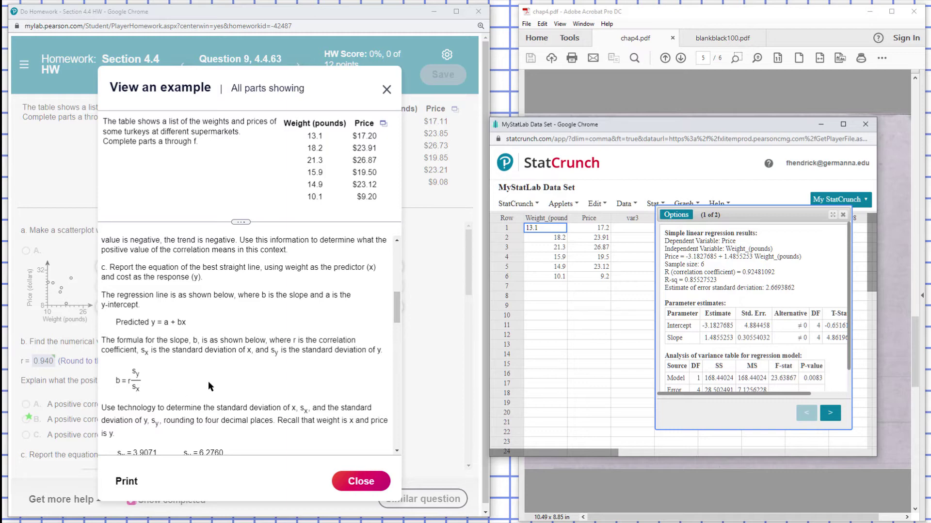
scroll(208, 385, "down", 1)
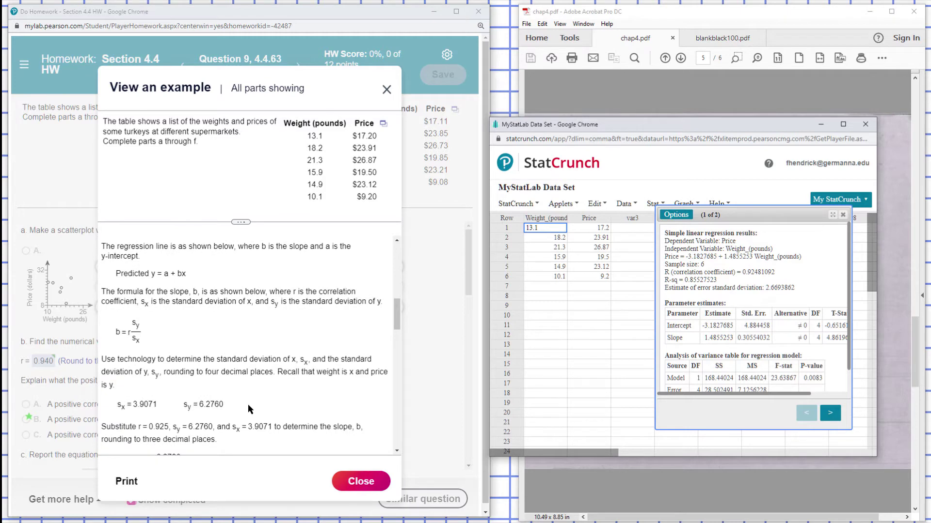
scroll(248, 404, "down", 1)
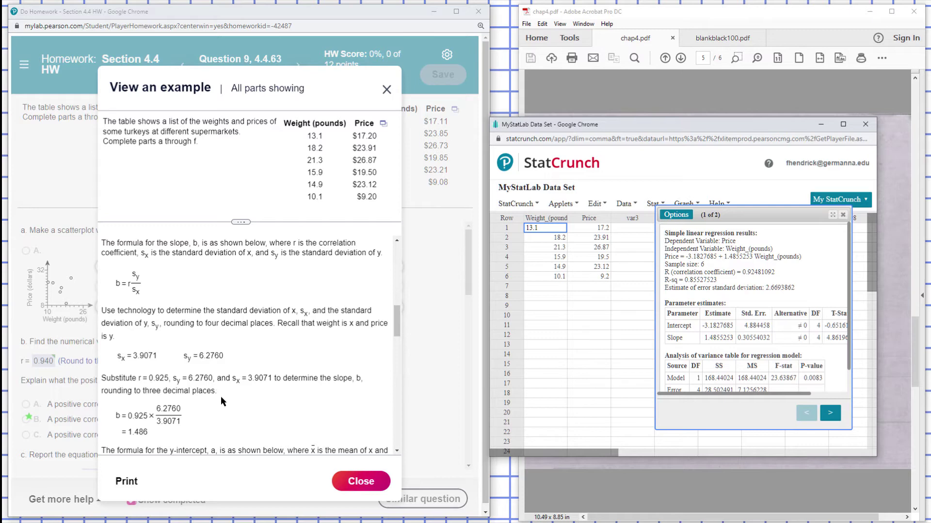
scroll(221, 401, "down", 1)
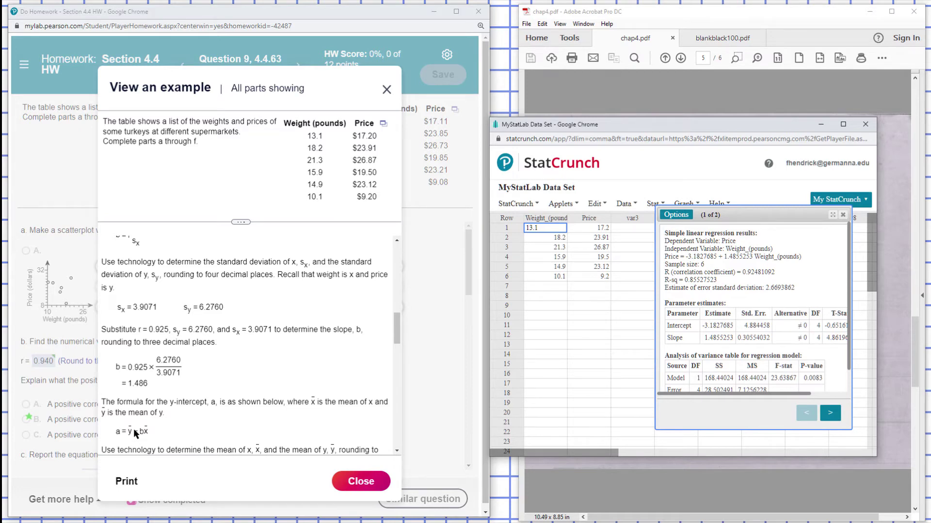
scroll(133, 429, "down", 1)
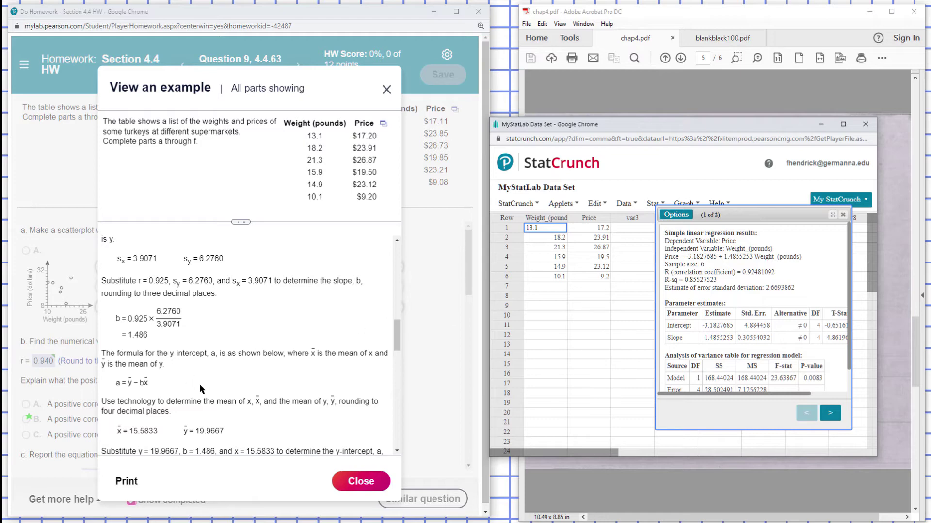
scroll(199, 384, "down", 2)
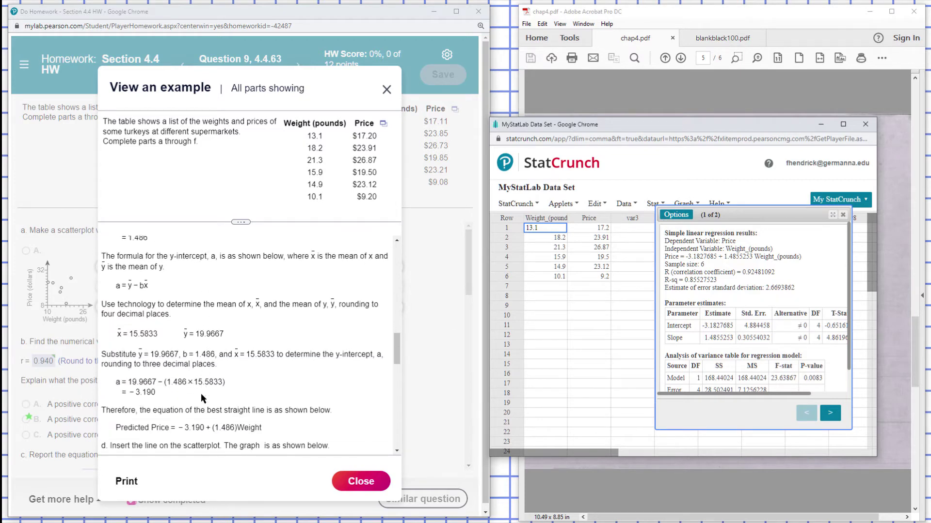
scroll(201, 397, "down", 1)
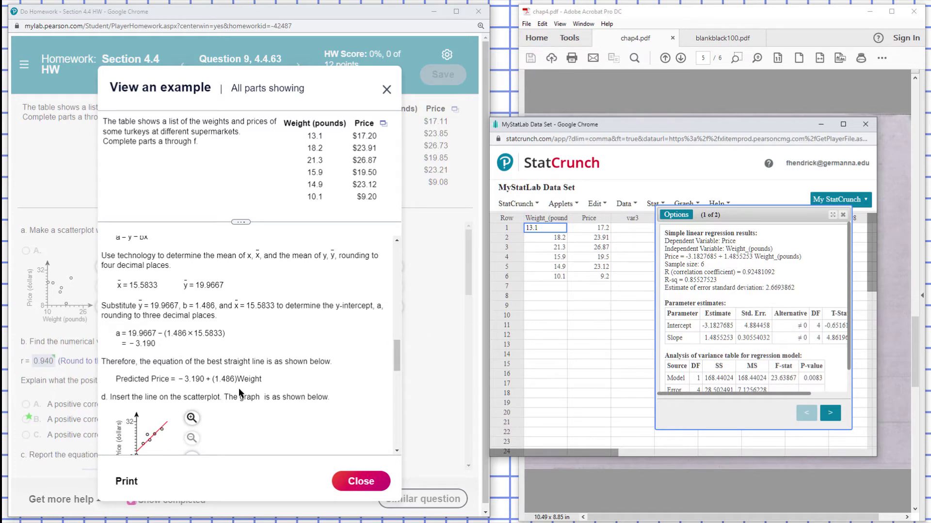
scroll(244, 412, "down", 1)
scroll(243, 411, "down", 1)
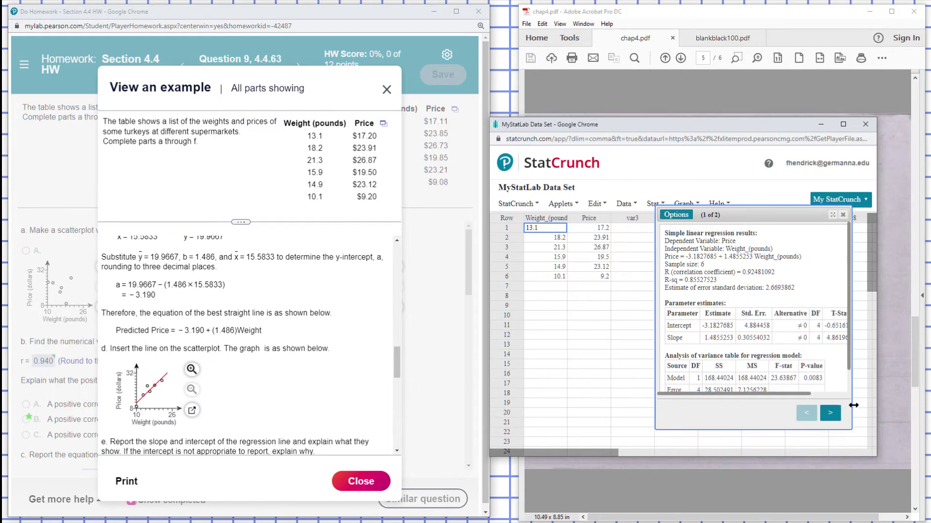
Switch StatCrunch to the fitted-line graph (2 of 2) and scroll the example to part f.
left_click(830, 413)
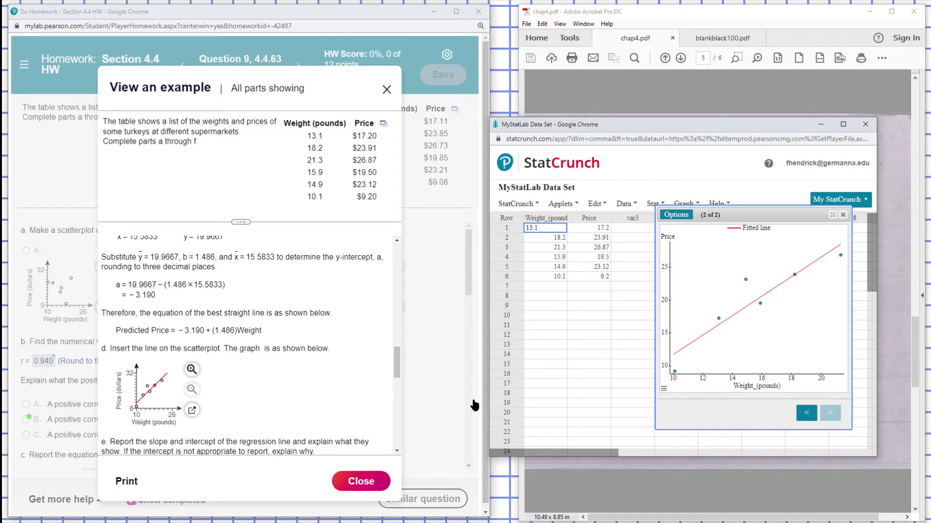
scroll(251, 400, "down", 1)
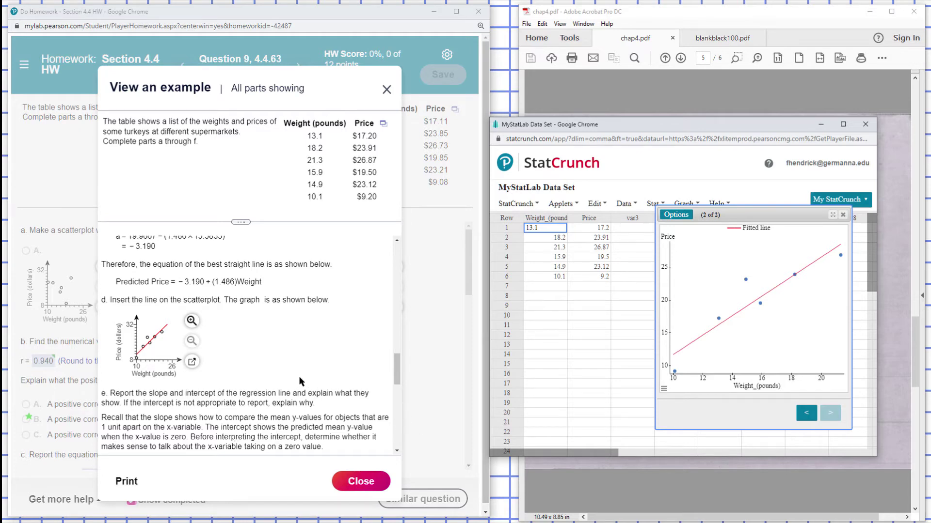
scroll(304, 381, "down", 1)
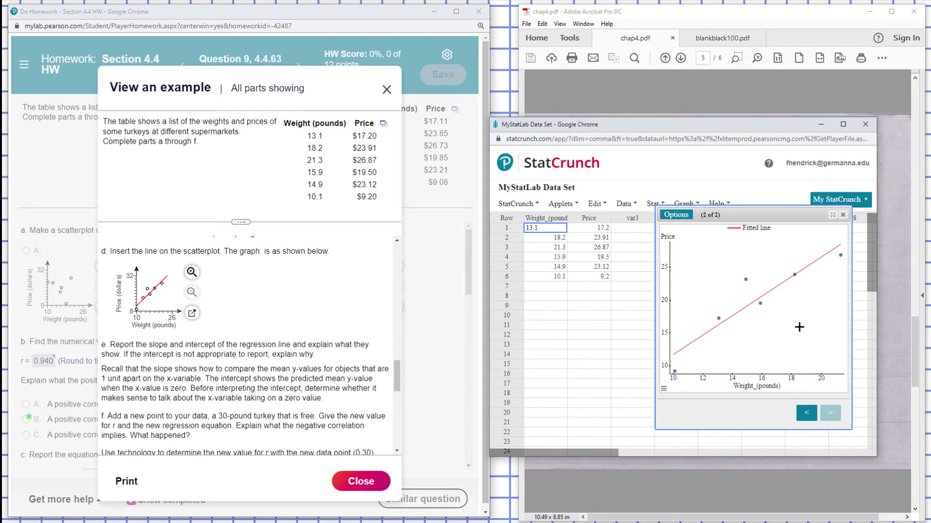
Show the regression text again and scroll the example to part f's r = −0.360.
left_click(807, 415)
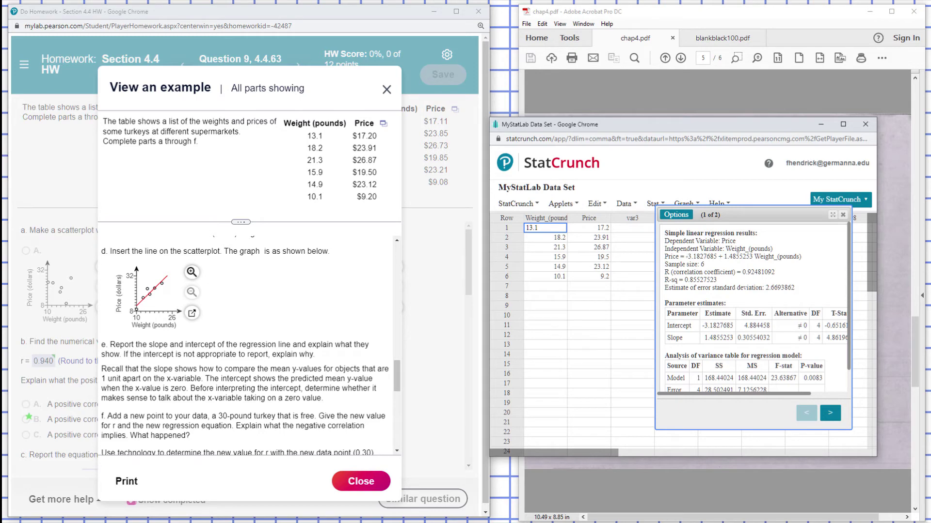
scroll(228, 378, "down", 2)
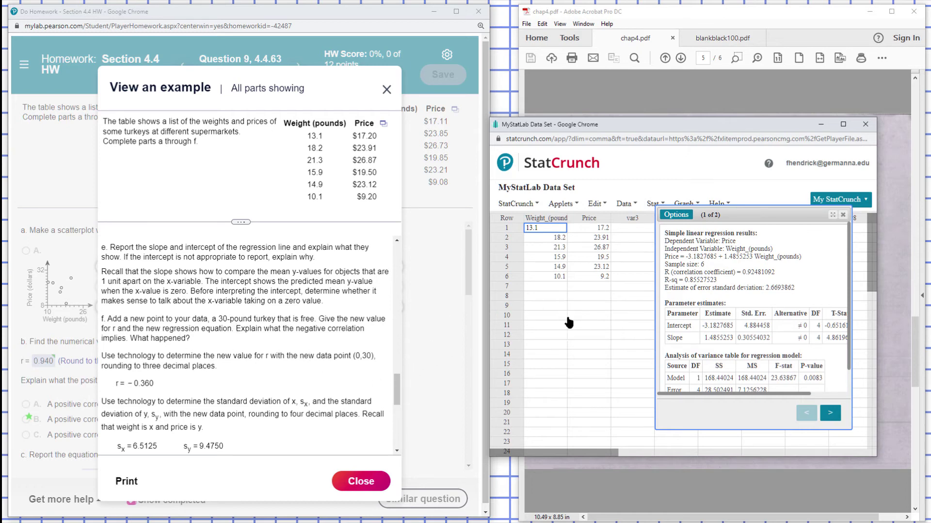
Close the regression output and enter row 7 with Weight 30 and Price 0.
left_click(843, 216)
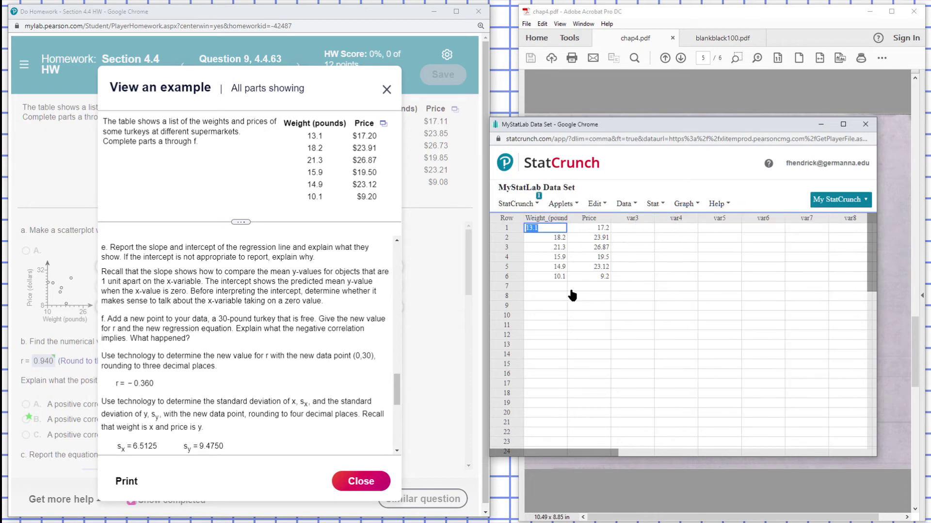
left_click(542, 286)
type("30")
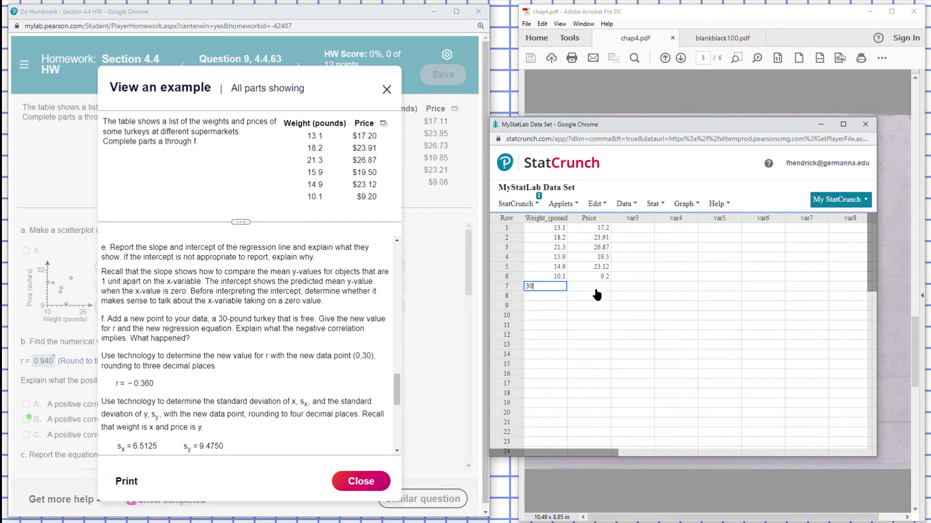
key("Tab")
type("0")
left_click(612, 315)
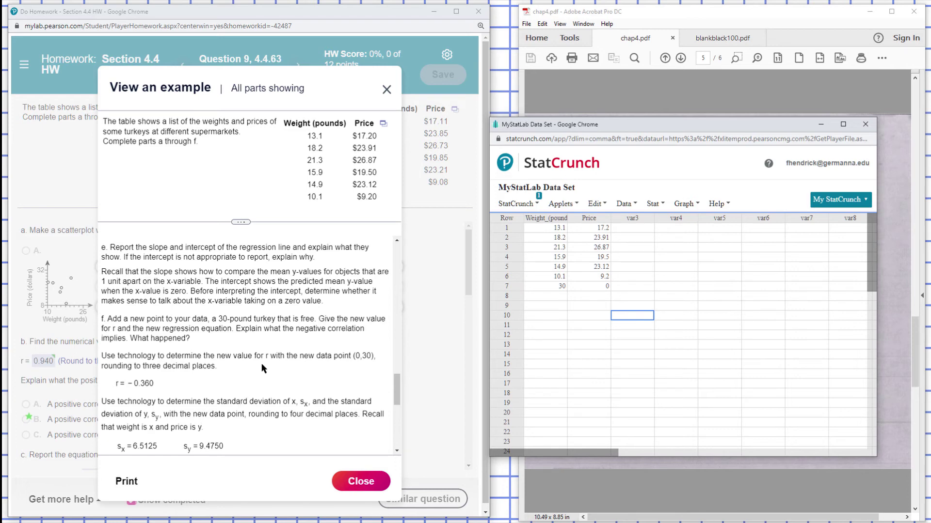
Start a Simple Linear regression from the Stat > Regression menu.
left_click(652, 204)
left_click(653, 204)
left_click(652, 204)
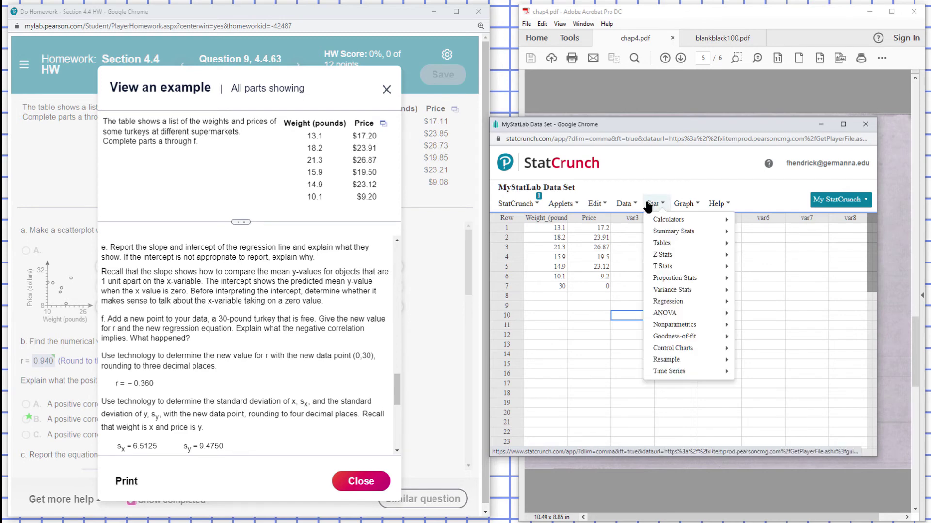
mouse_move(698, 303)
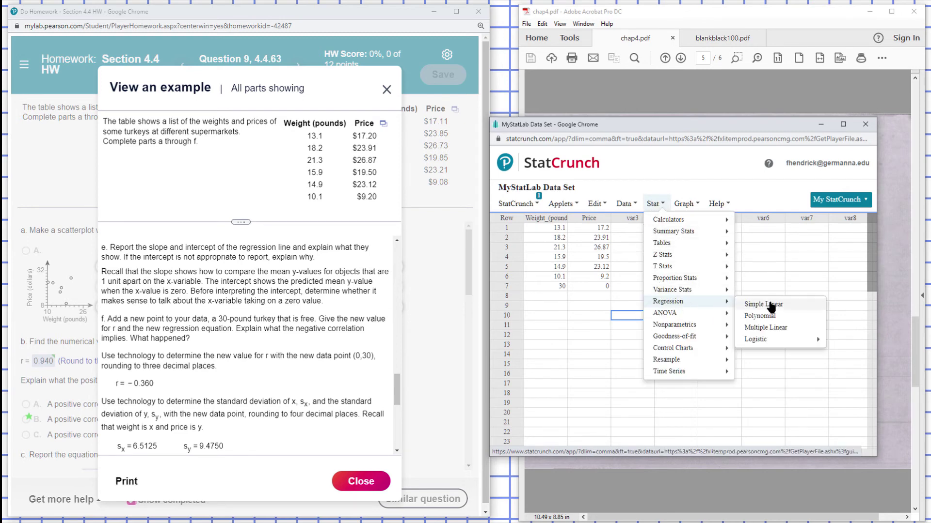
left_click(769, 306)
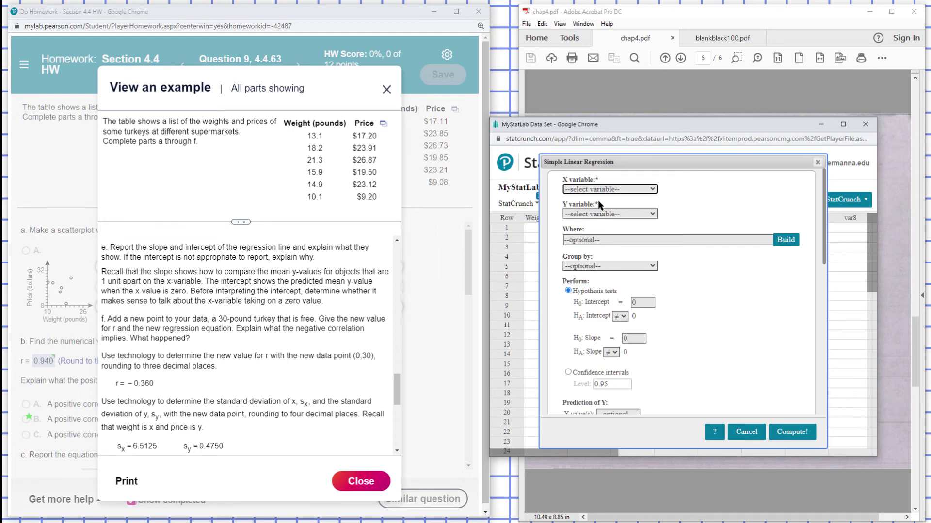
Regress Price (Y) on Weight_(pounds) (X) with a fitted line plot and compute.
left_click(603, 189)
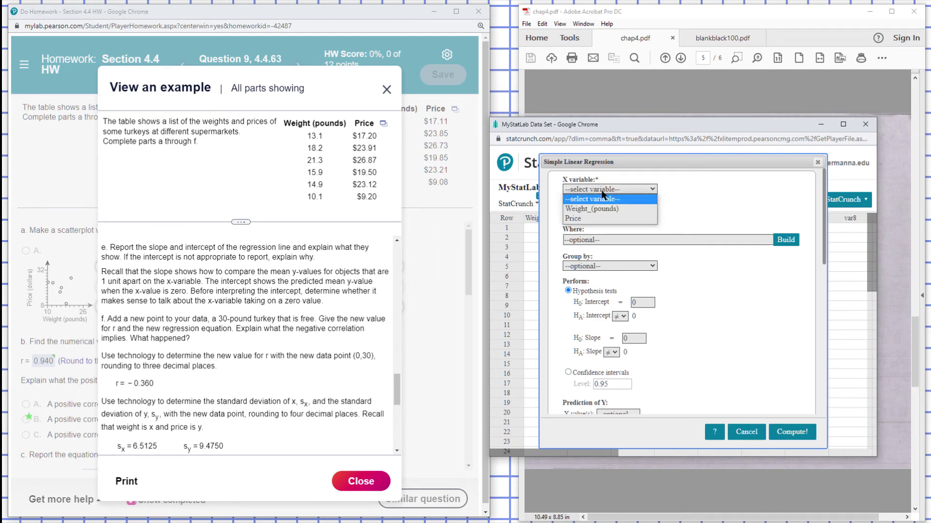
left_click(604, 209)
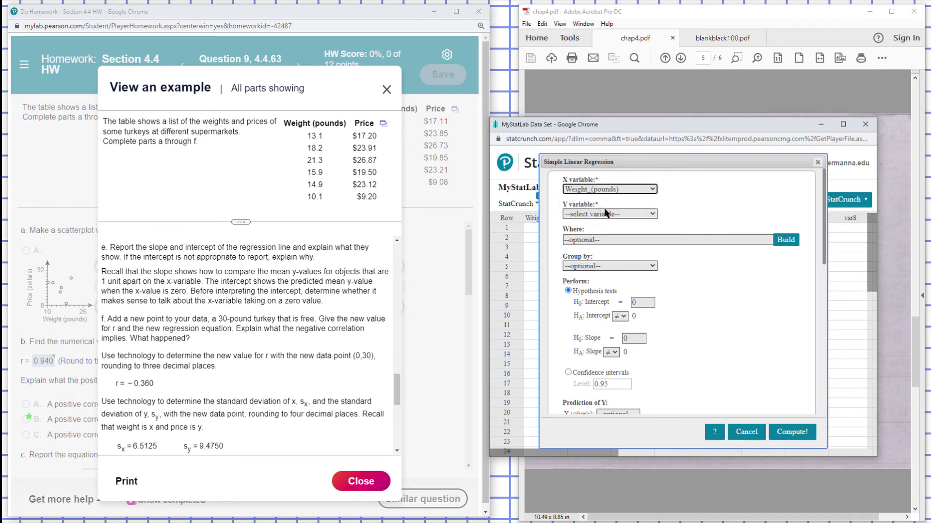
left_click(607, 213)
key("Escape")
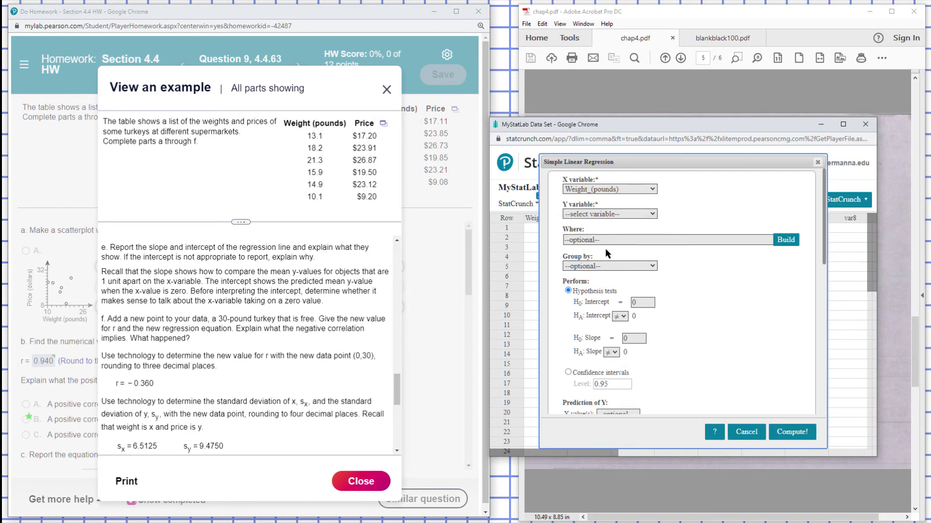
left_click(606, 215)
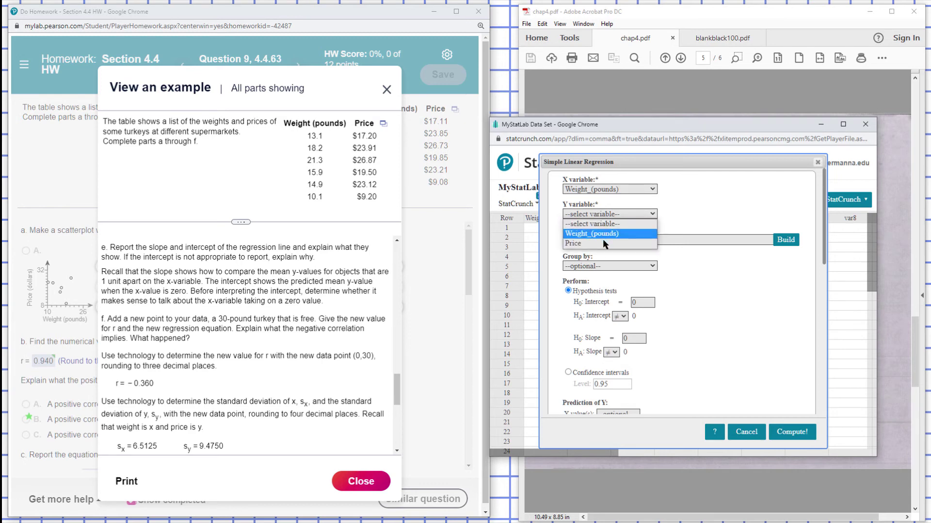
left_click(604, 240)
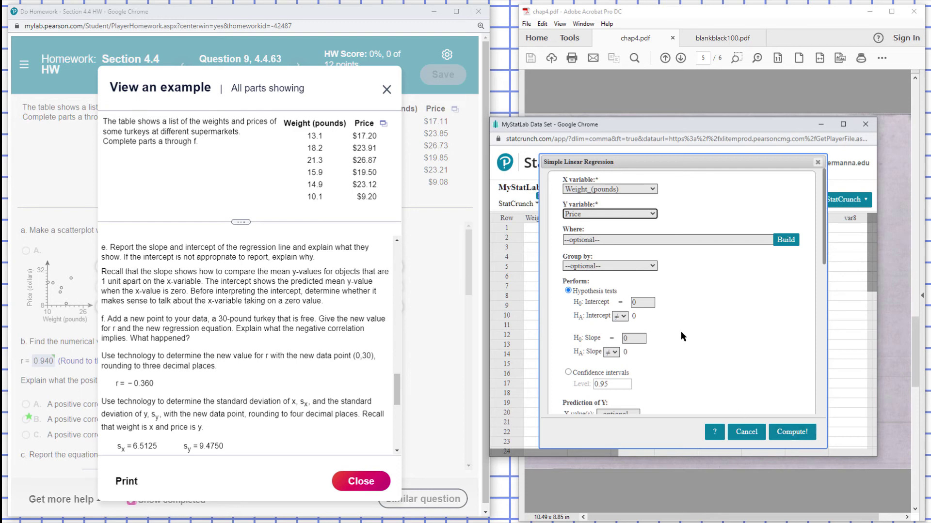
scroll(679, 349, "down", 3)
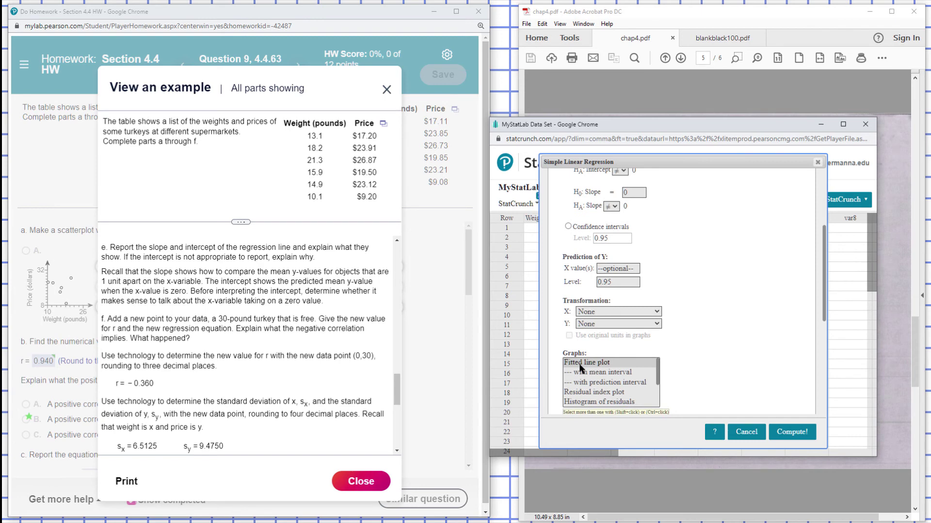
left_click(584, 363)
left_click(793, 432)
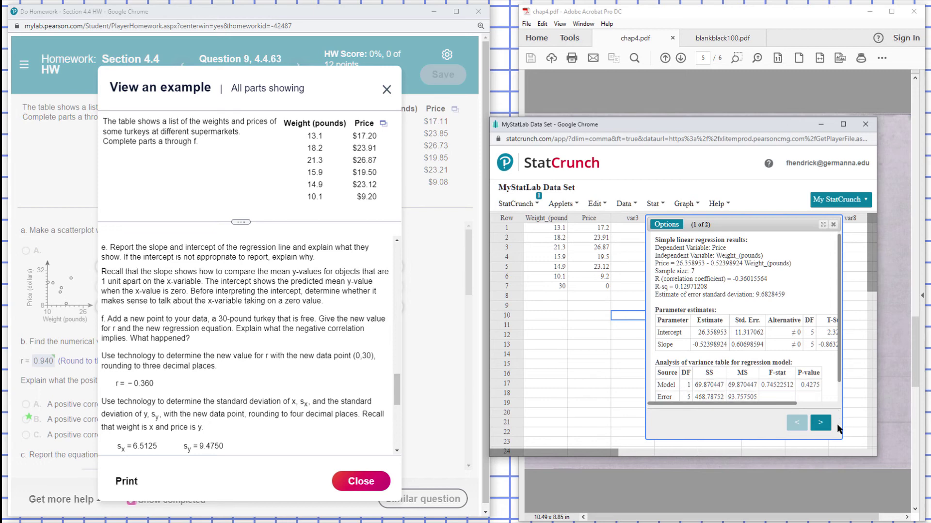
Show page 2 of 2, the scatterplot with its downward-sloping fitted line.
left_click(820, 423)
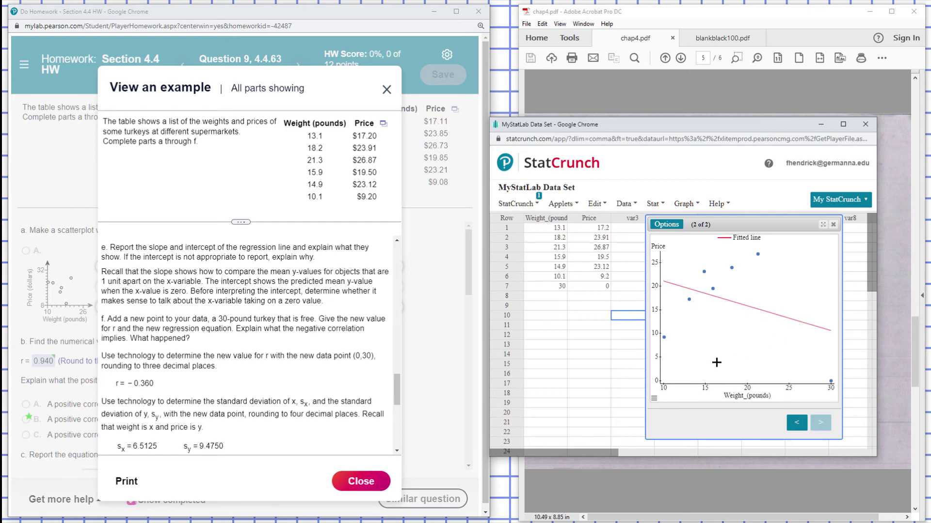
mouse_move(743, 305)
Return to page 1 of the results and compare it with the MyLab example's Predicted Price = 26.359 − 0.524 • Weight.
left_click(793, 426)
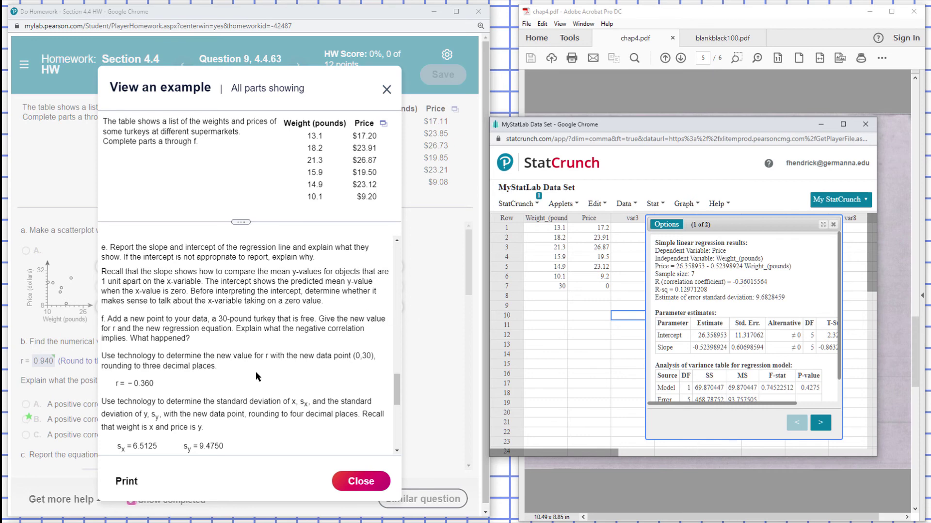
scroll(252, 377, "down", 3)
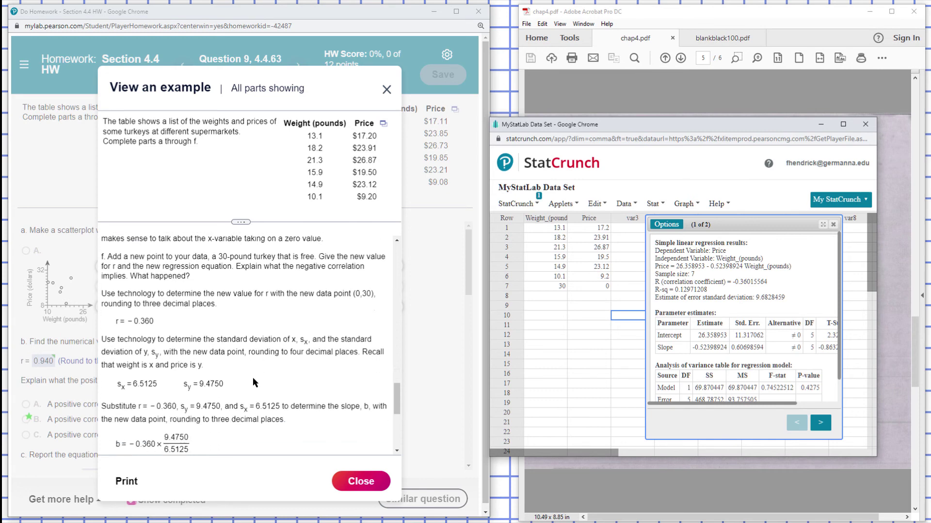
scroll(257, 382, "down", 2)
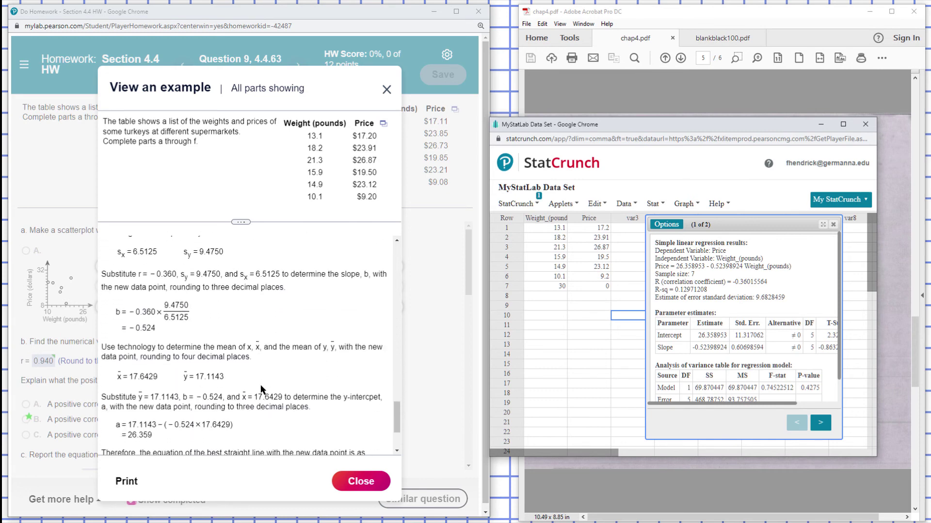
scroll(272, 389, "up", 1)
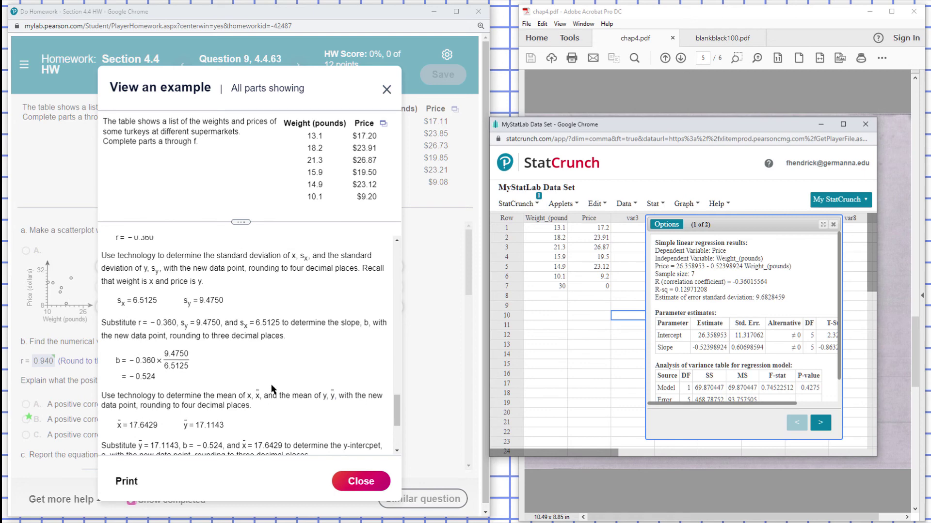
scroll(272, 388, "up", 2)
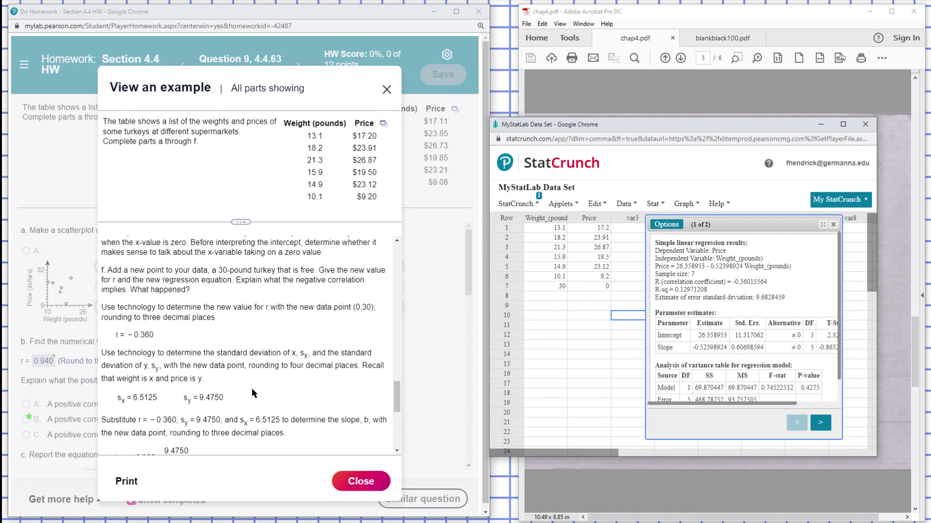
scroll(290, 409, "down", 2)
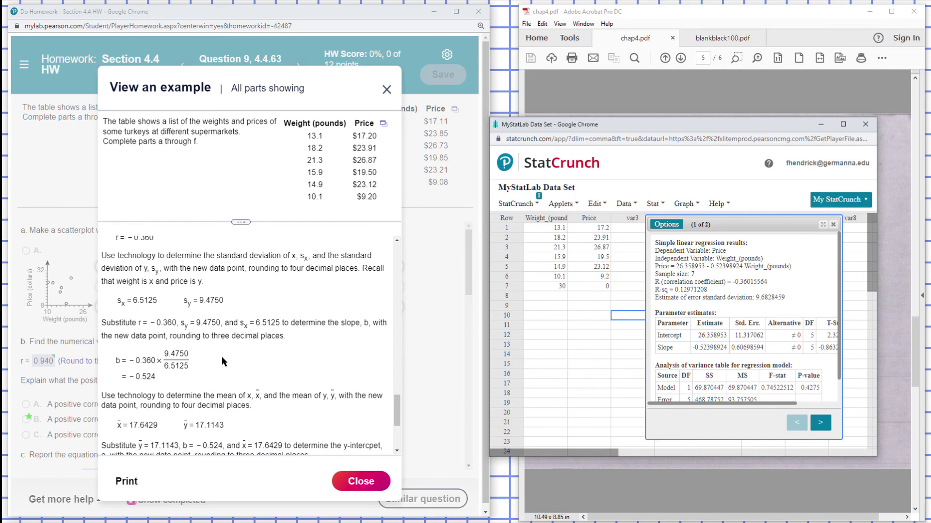
scroll(217, 367, "down", 2)
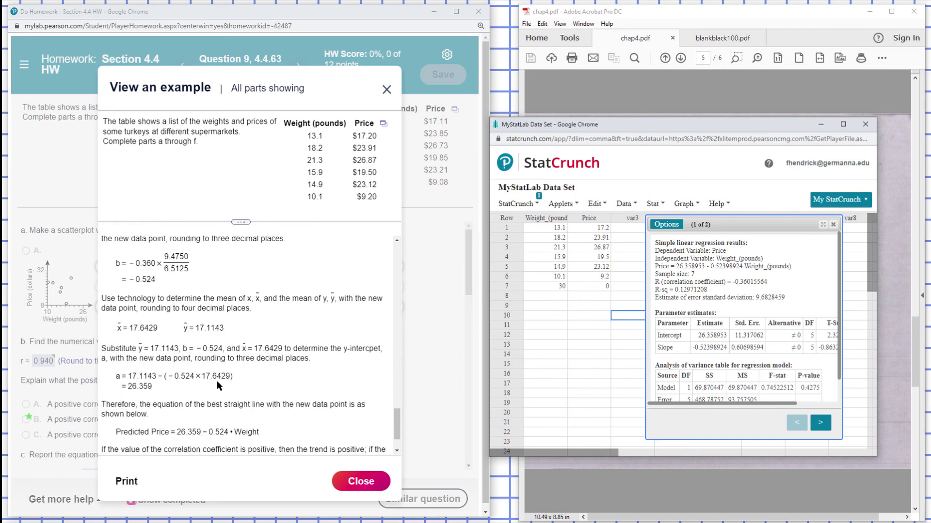
scroll(216, 380, "down", 1)
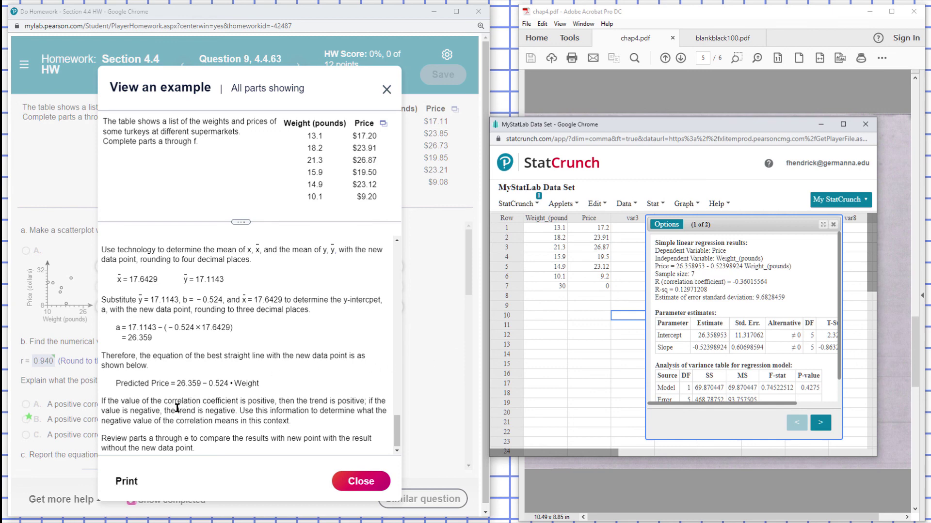
scroll(177, 409, "down", 1)
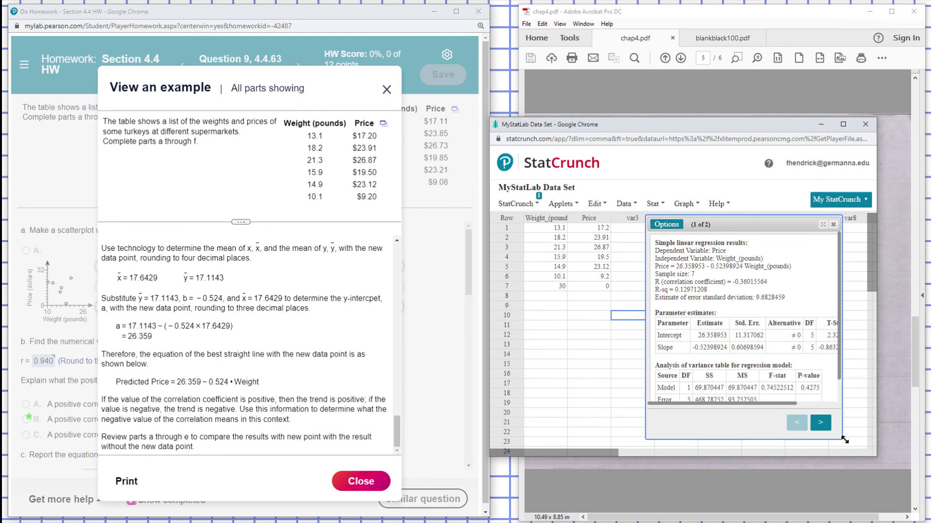
Show page 2 again: the fitted line falling toward the (30, 0) point.
left_click(819, 423)
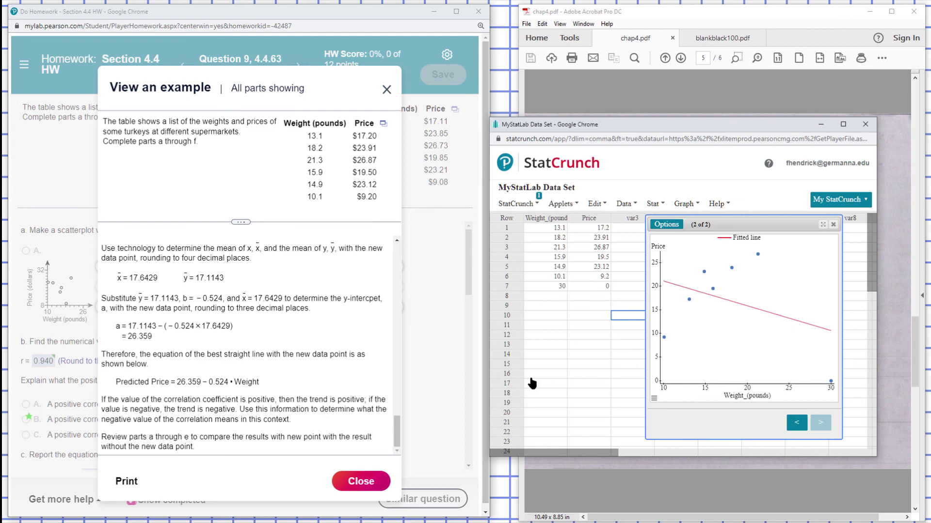
scroll(252, 392, "down", 1)
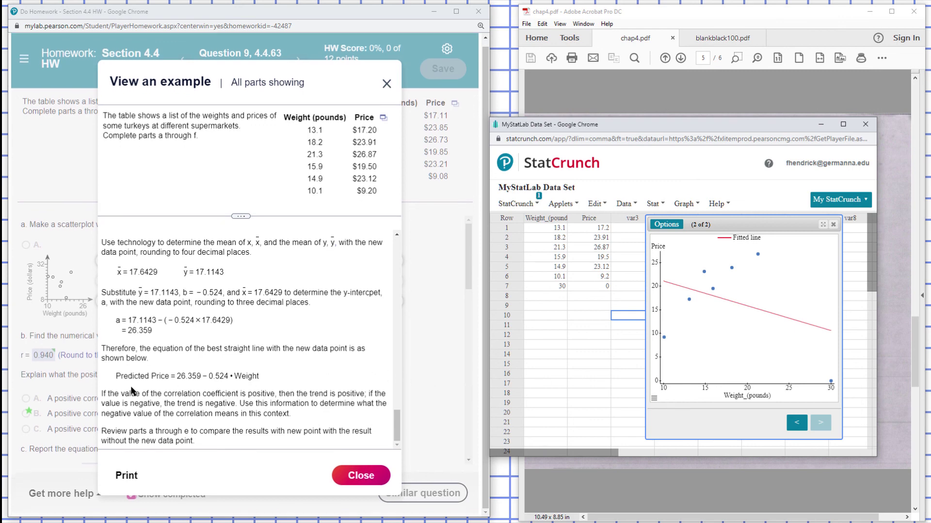
mouse_move(322, 516)
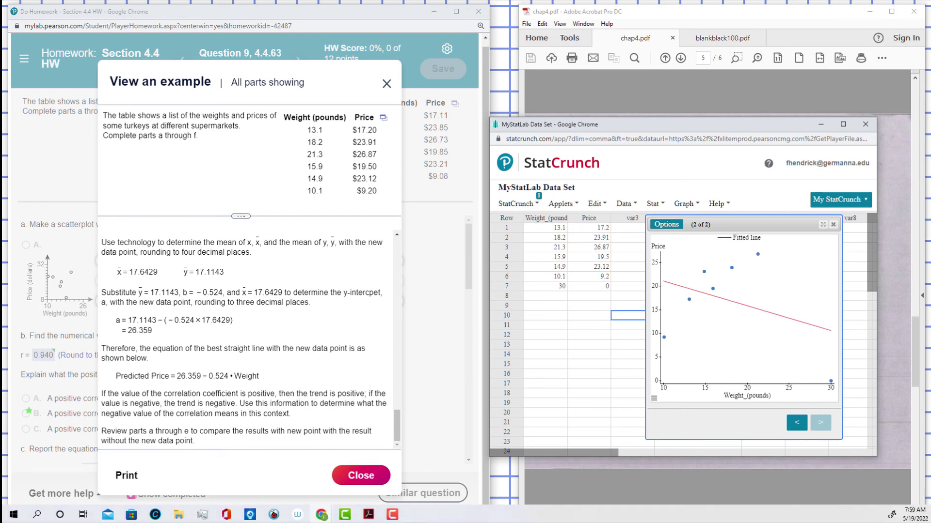